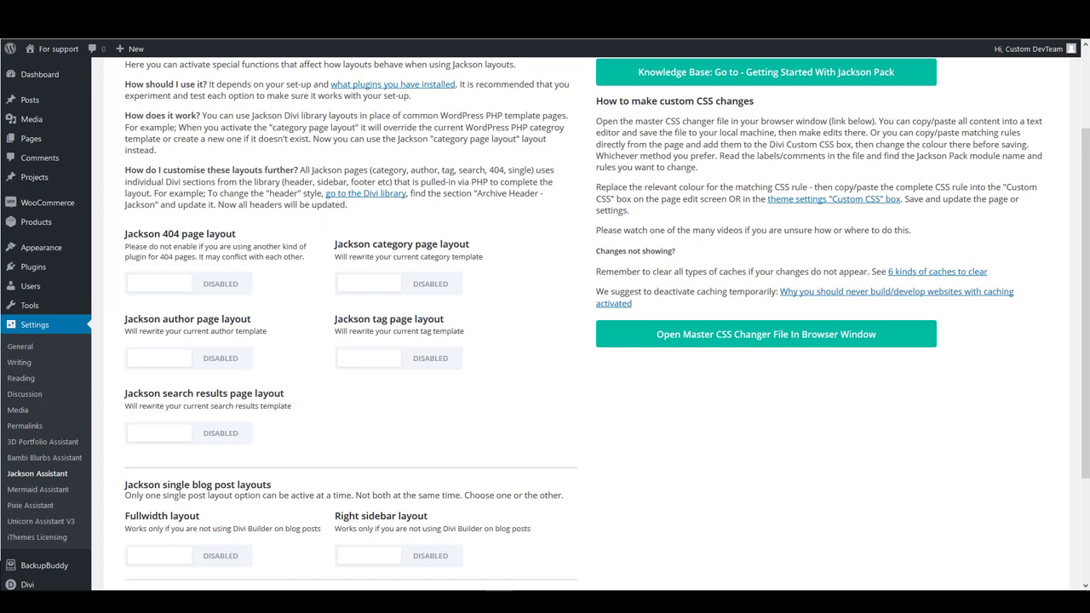
# Open the Jackson Assistant settings and read through the custom function descriptions and the available page layout options.
pyautogui.click(66, 475)
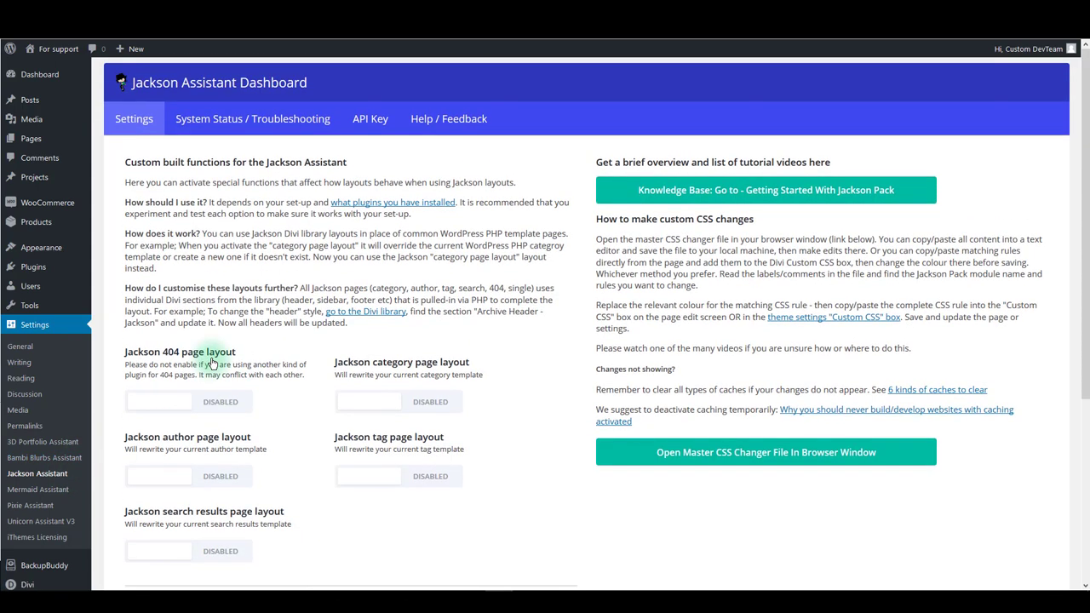
pyautogui.moveTo(109, 161); pyautogui.dragTo(527, 505)
pyautogui.click(527, 505)
pyautogui.scroll(-2, 527, 494)
pyautogui.scroll(1, 255, 298)
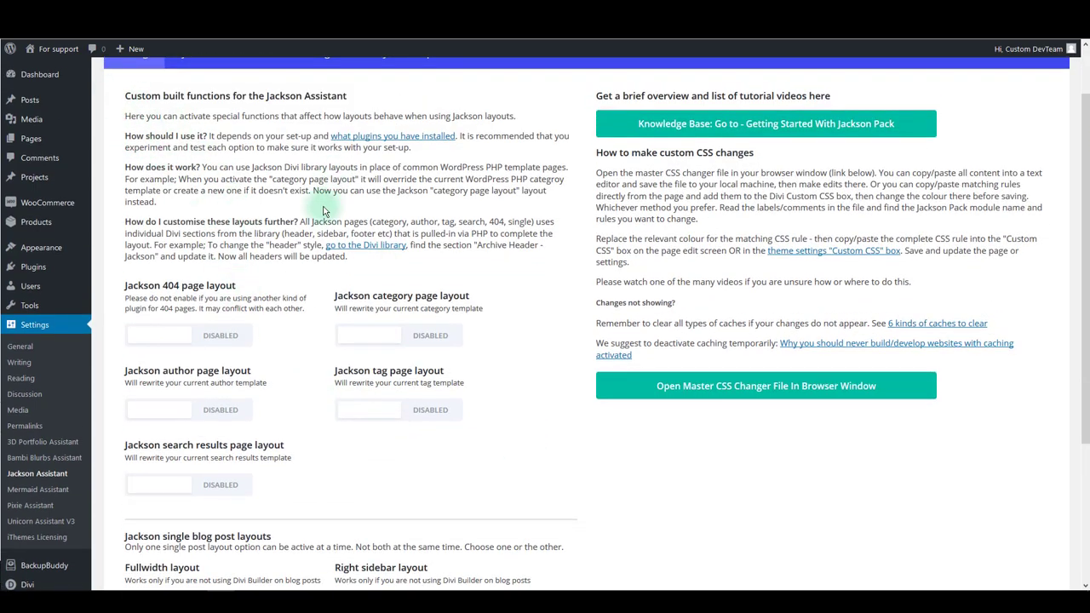
pyautogui.scroll(1, 354, 264)
pyautogui.scroll(1, 354, 263)
pyautogui.moveTo(130, 182); pyautogui.dragTo(349, 331)
pyautogui.click(357, 316)
pyautogui.scroll(-2, 340, 307)
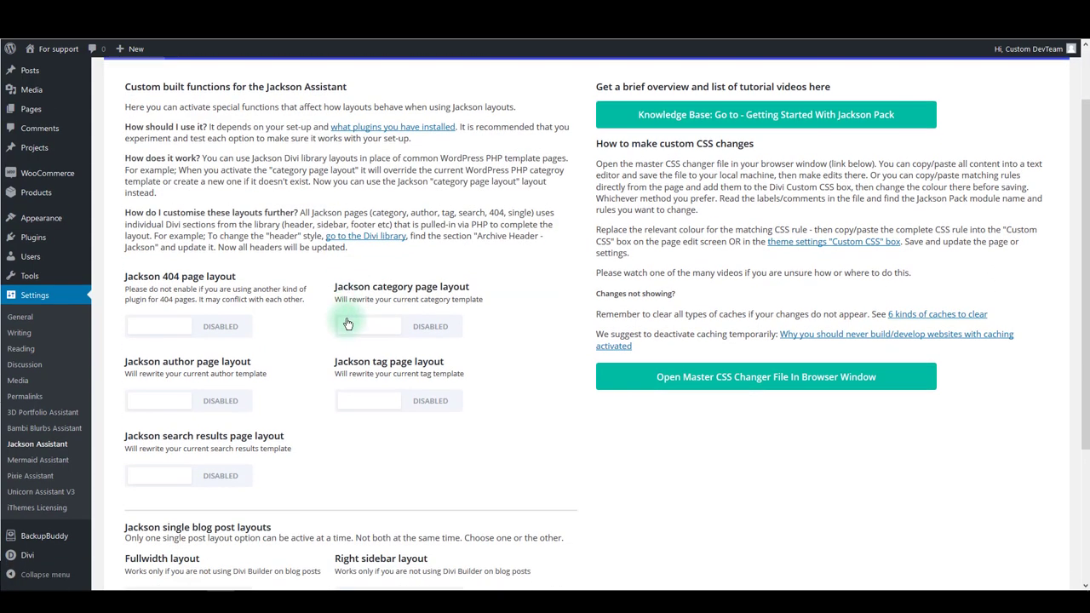
pyautogui.scroll(-2, 212, 255)
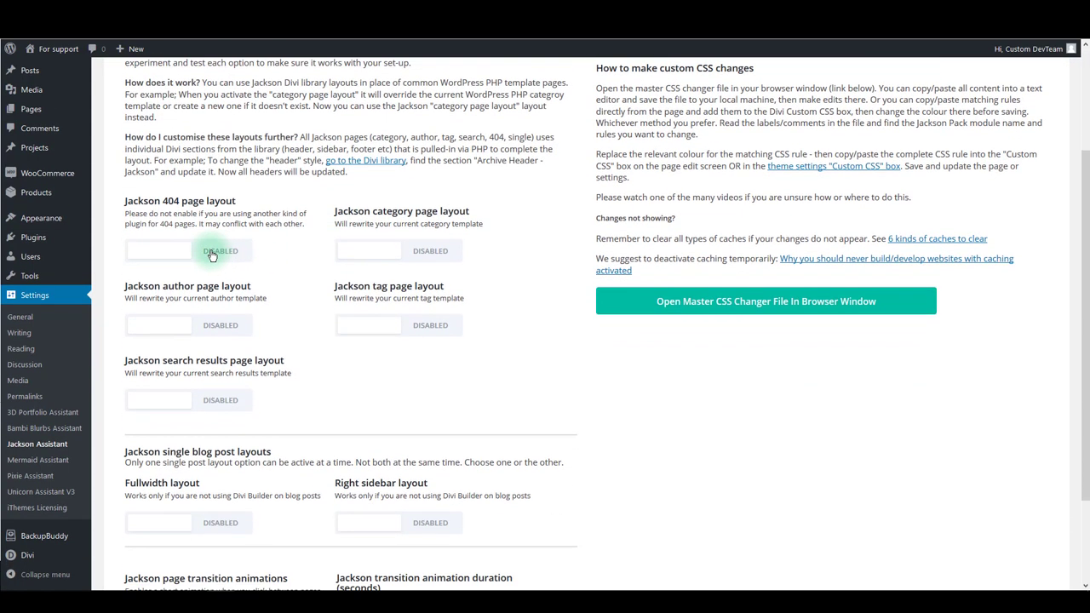
# Switch the Jackson 404 page layout and category page layout options on and back off.
pyautogui.click(212, 254)
pyautogui.click(211, 254)
pyautogui.click(394, 253)
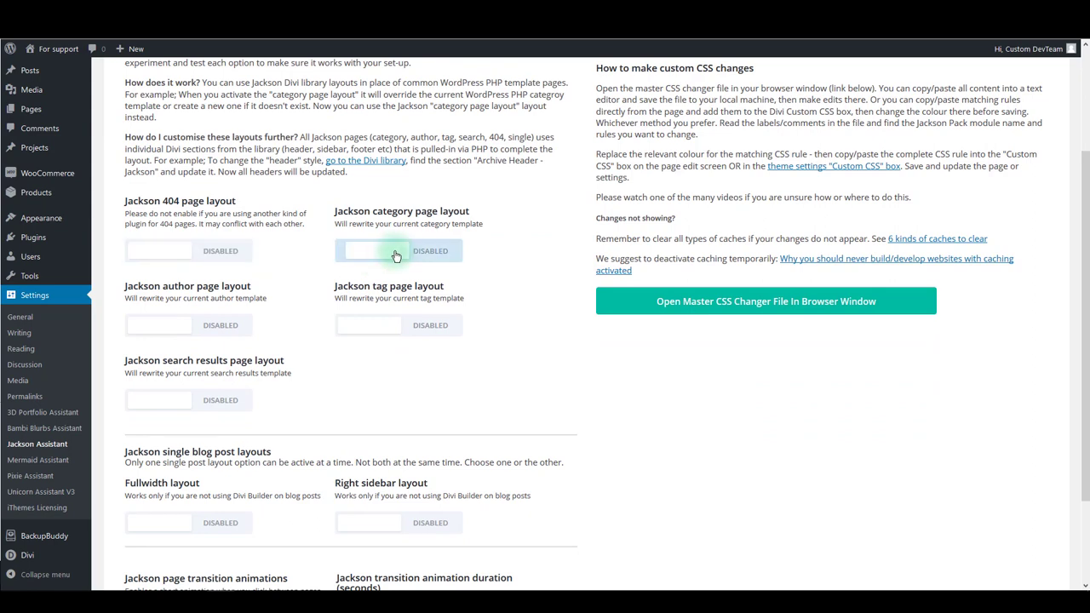
pyautogui.click(396, 253)
pyautogui.scroll(-1, 360, 341)
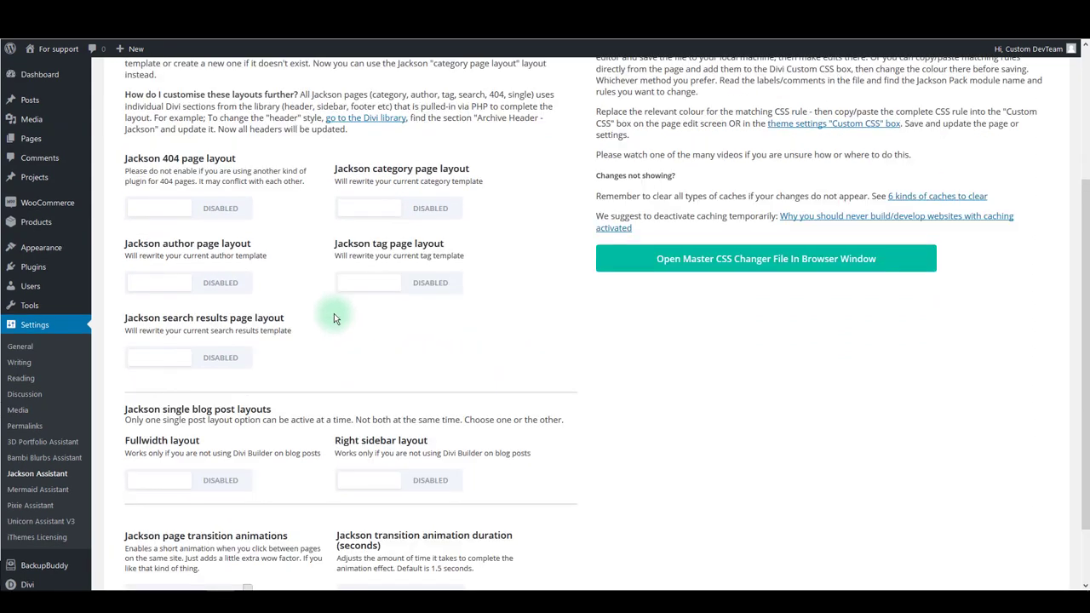
# Enable the Jackson 404 page layout and look over the site's 404 page.
pyautogui.scroll(4, 327, 314)
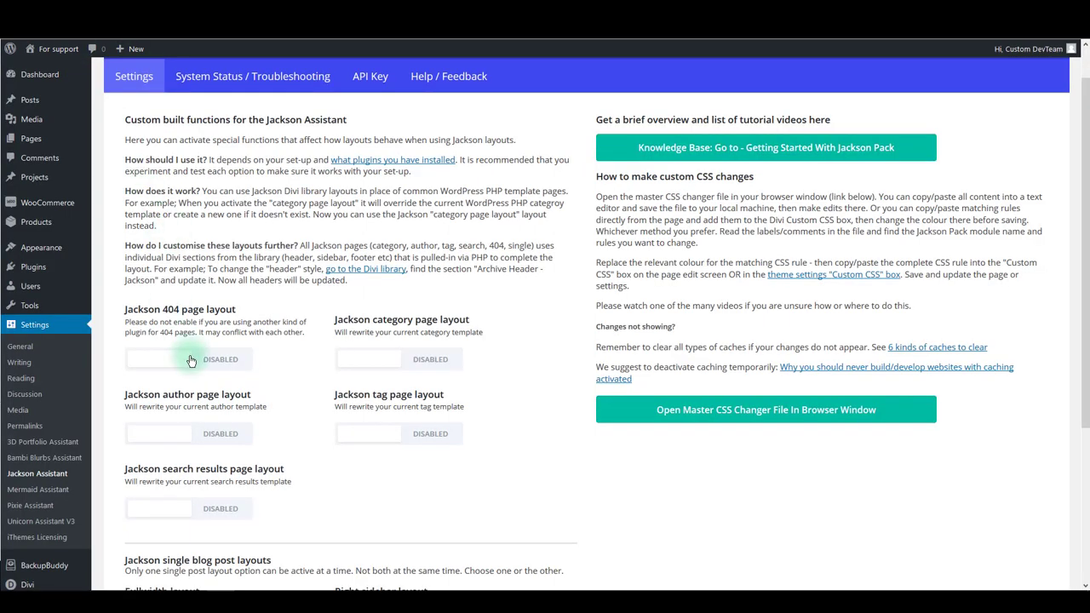
pyautogui.click(191, 361)
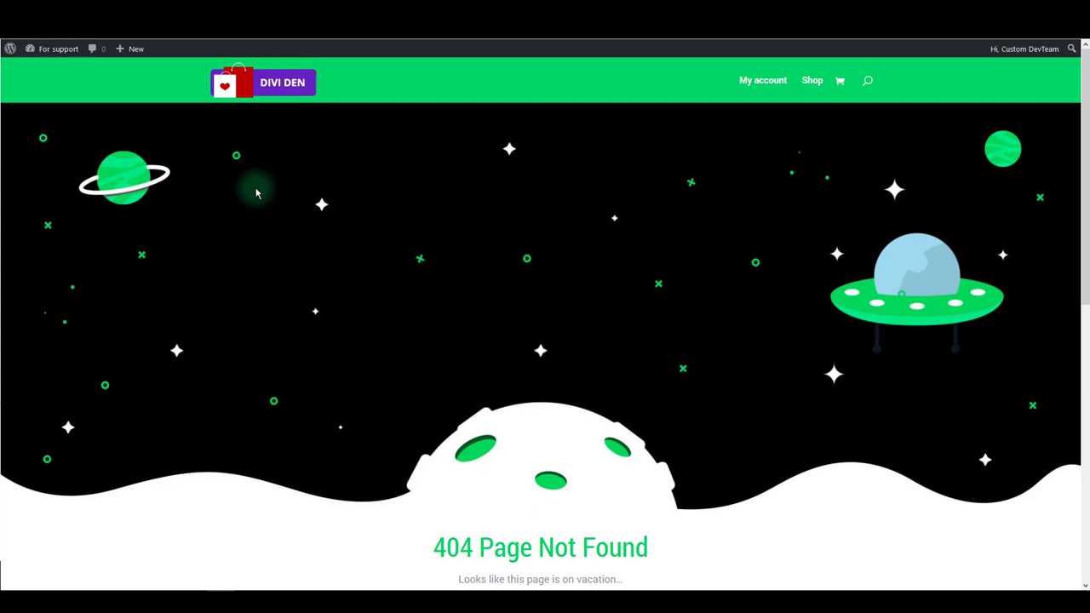
pyautogui.scroll(-3, 272, 230)
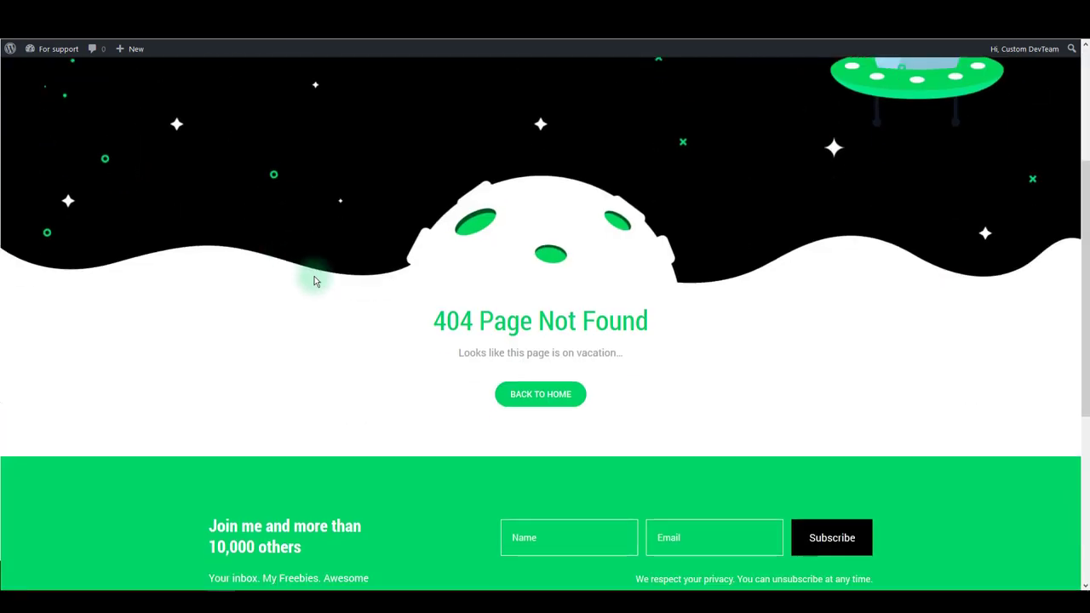
pyautogui.scroll(2, 384, 286)
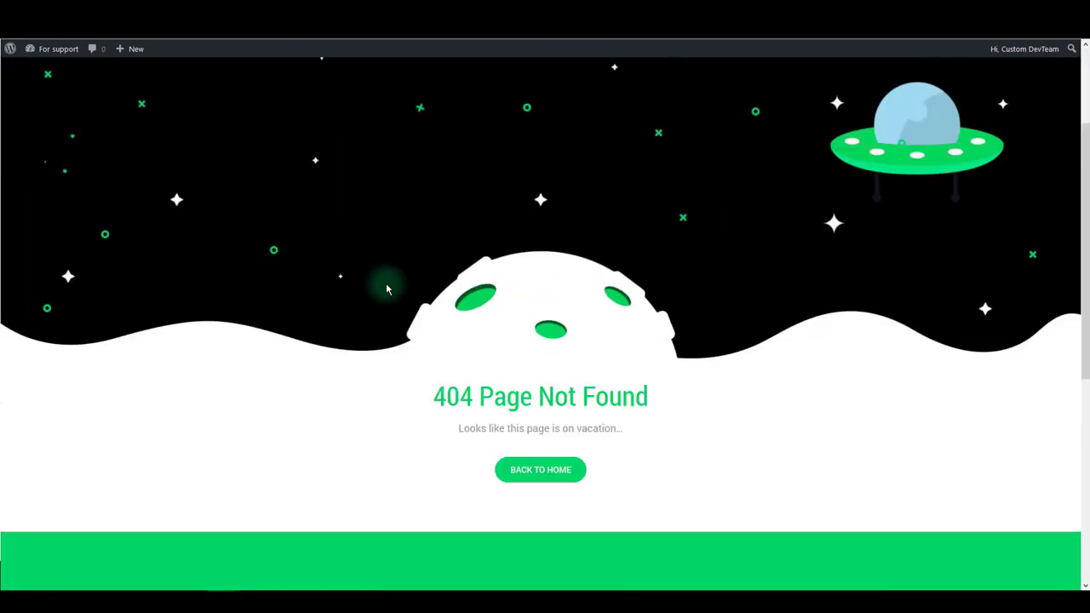
pyautogui.scroll(-2, 341, 256)
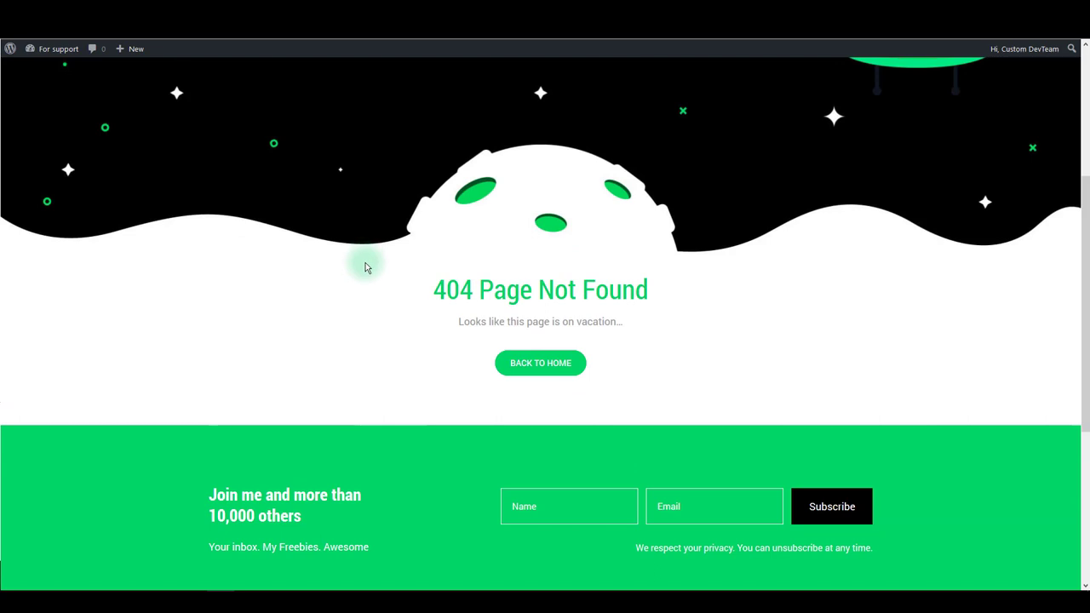
pyautogui.scroll(2, 429, 266)
pyautogui.scroll(-1, 452, 324)
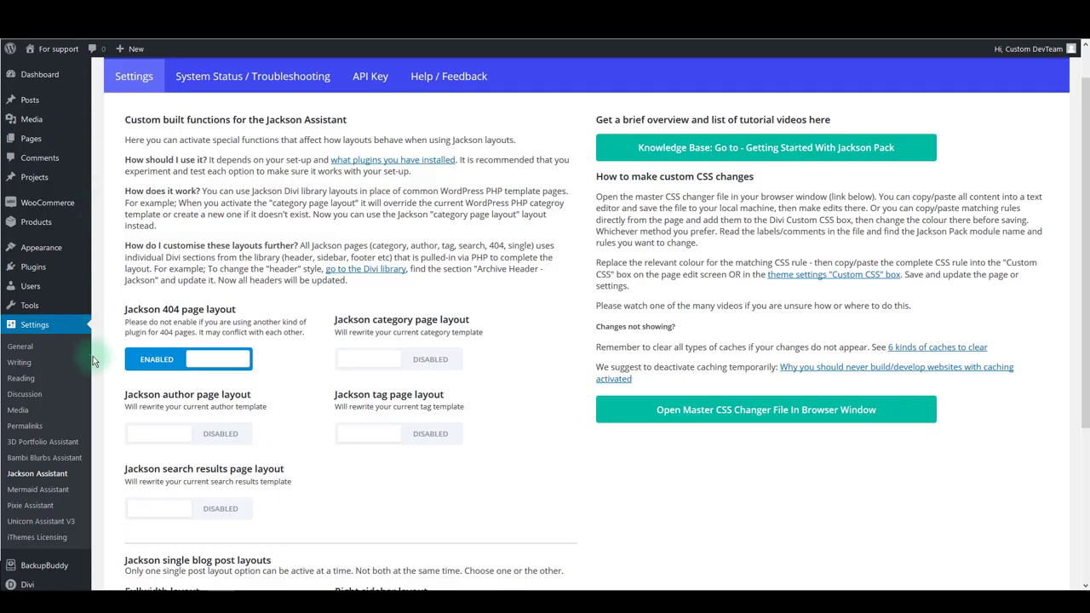
# Open the "404 Page Layout - Jackson" layout from the Divi Library and review its builder sections.
pyautogui.scroll(-1, 51, 511)
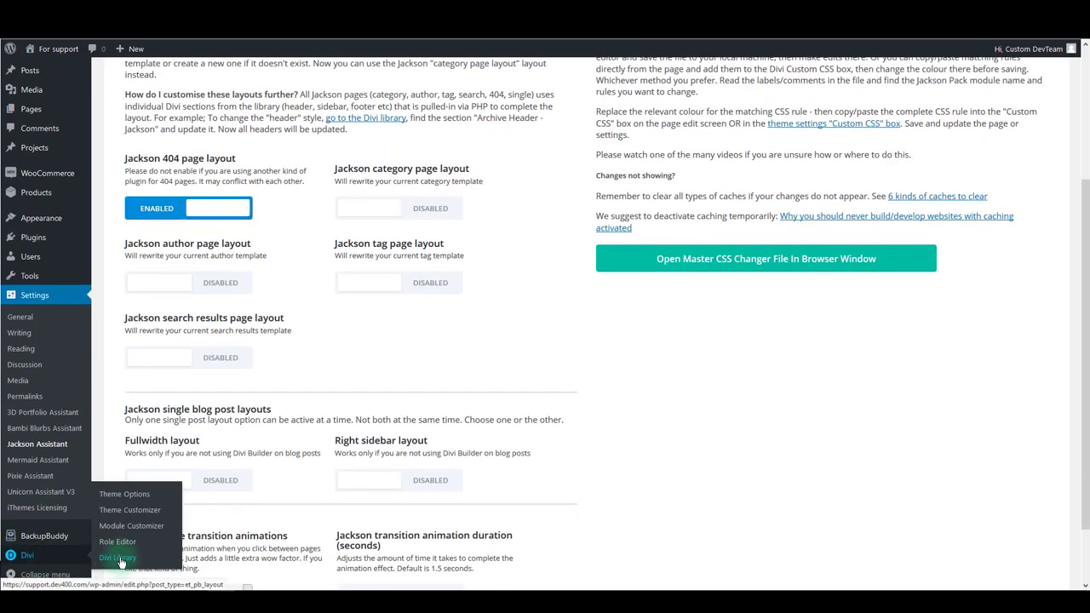
pyautogui.click(366, 117)
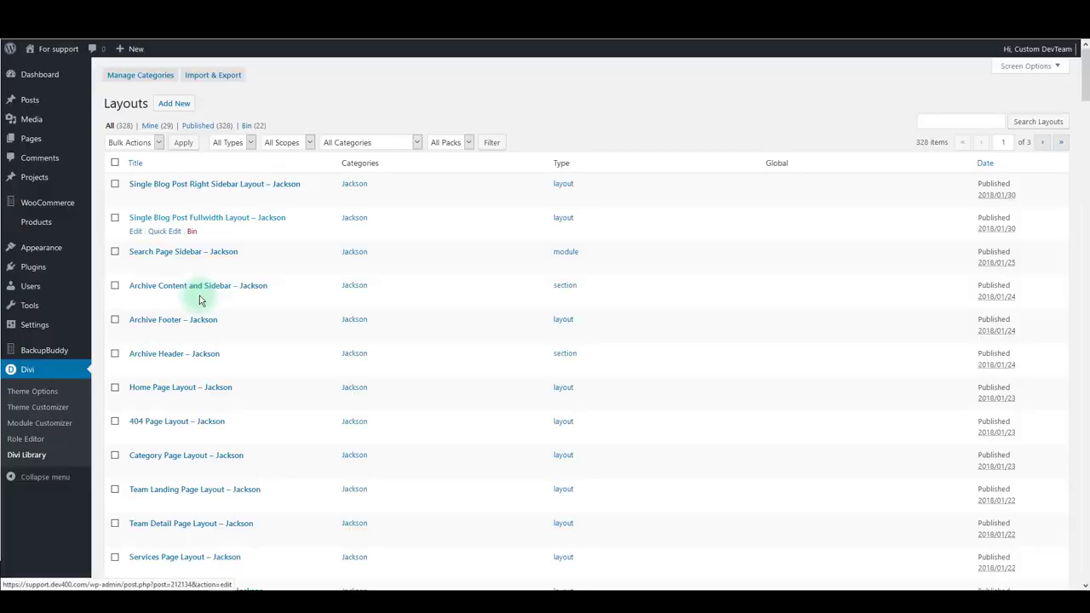
pyautogui.scroll(-2, 177, 341)
pyautogui.click(179, 270)
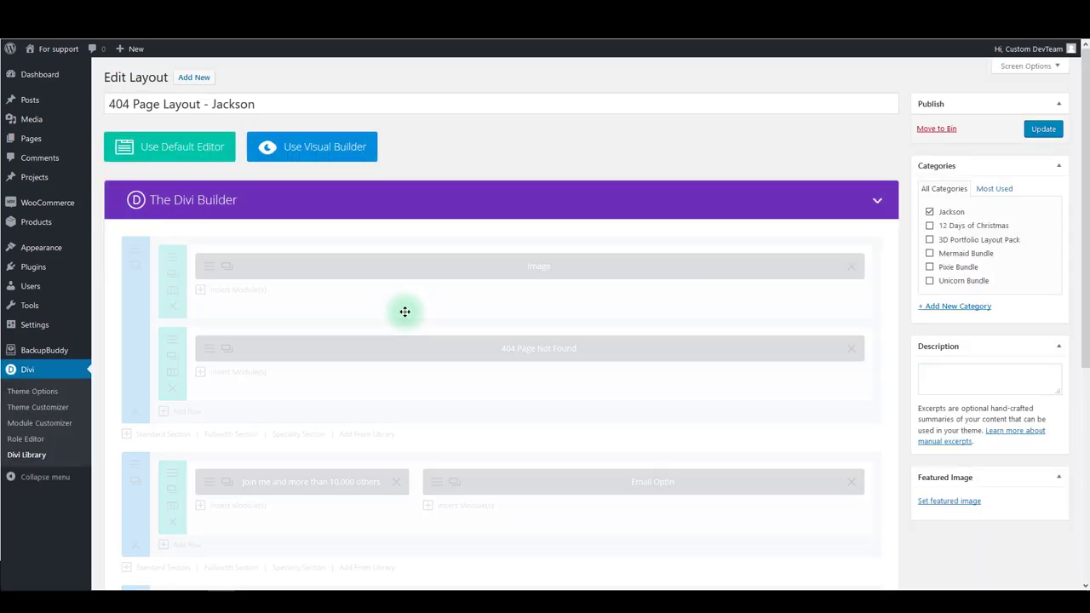
pyautogui.scroll(-5, 404, 312)
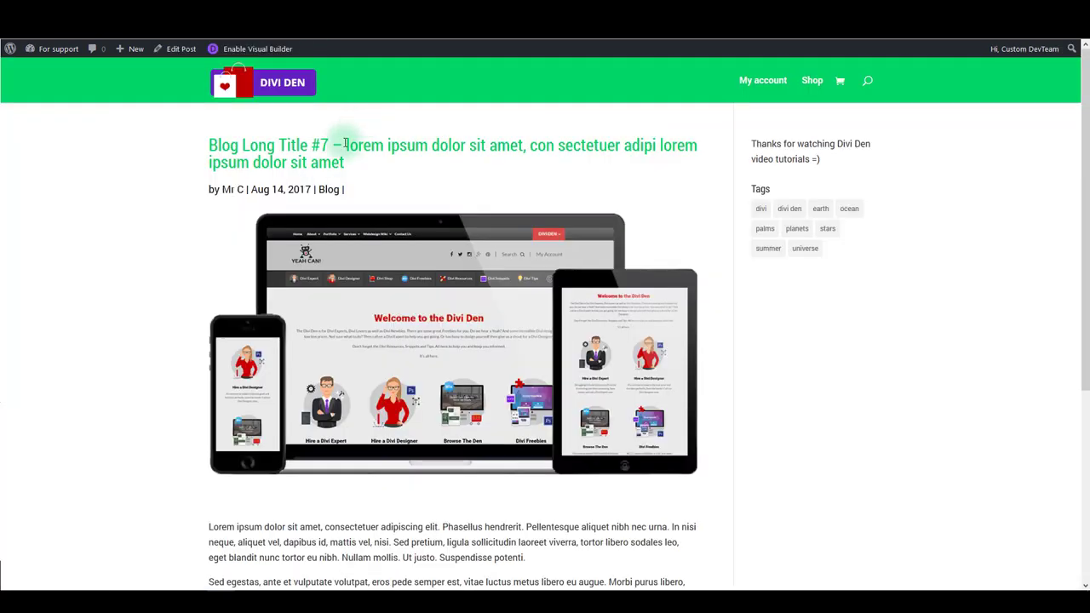
# Enable the Jackson category page layout and compare the Blog category archive before and after reloading it.
pyautogui.click(330, 192)
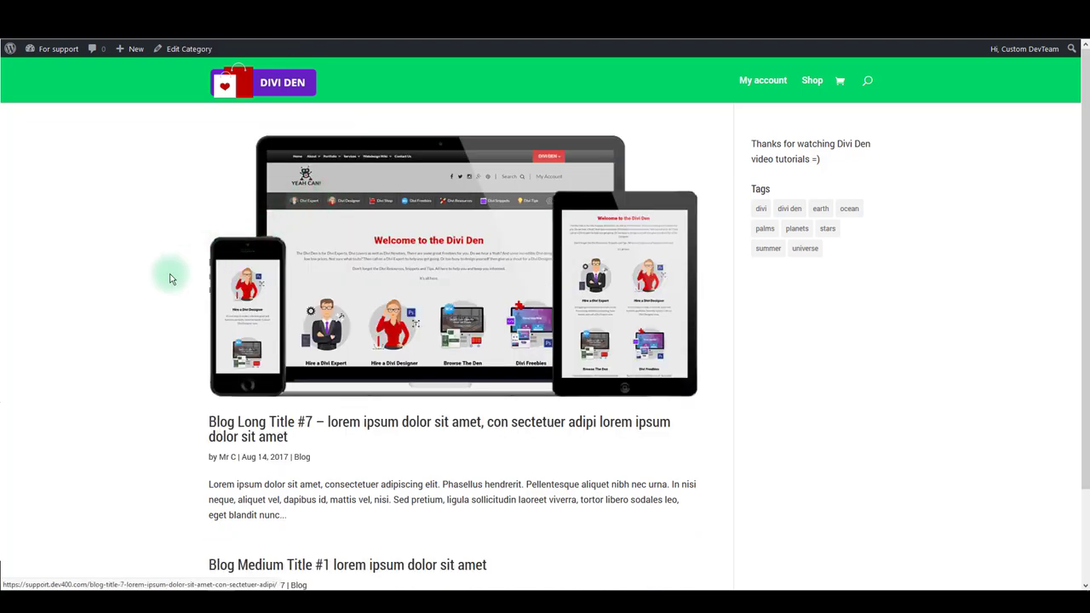
pyautogui.scroll(-1, 168, 290)
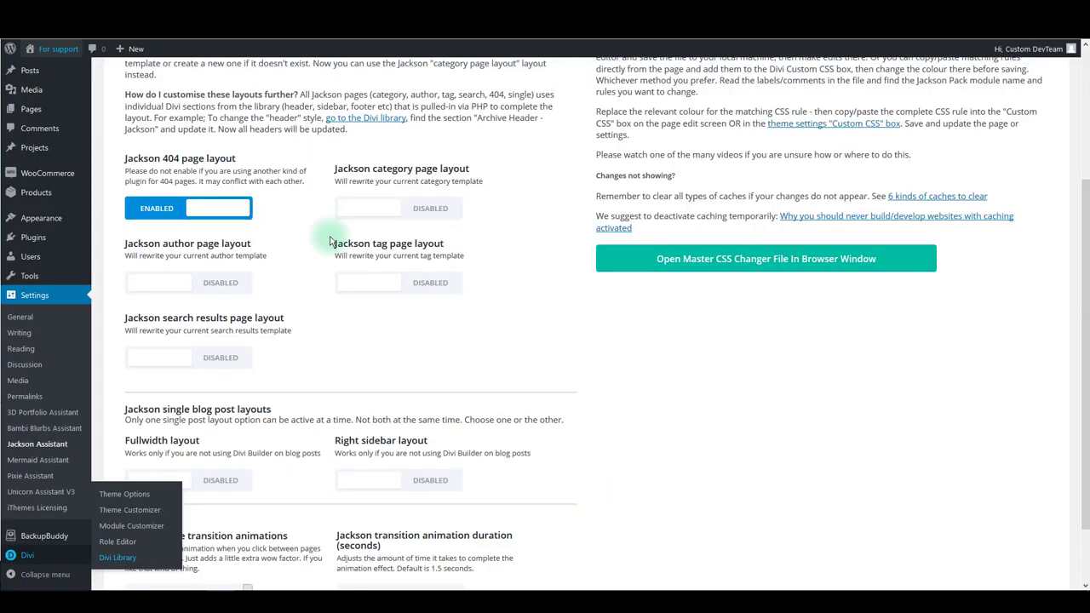
pyautogui.click(366, 208)
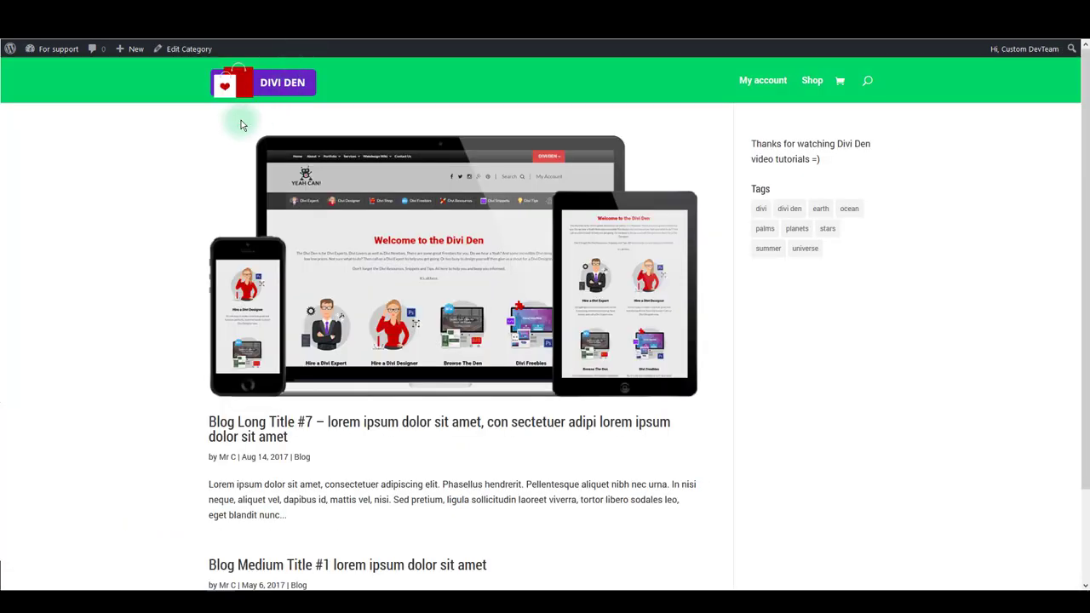
pyautogui.press('F5')
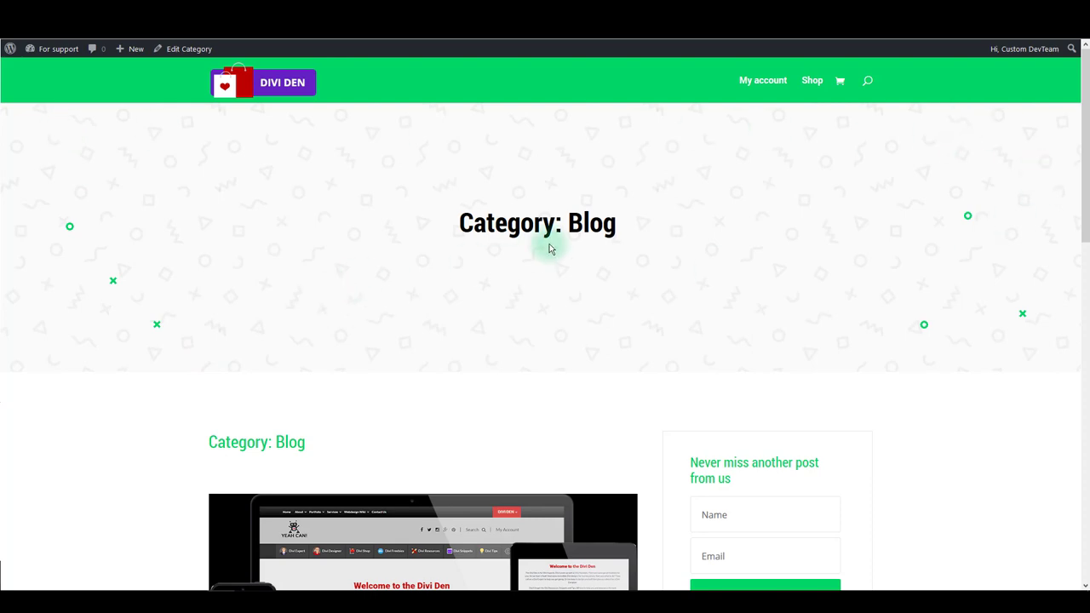
pyautogui.tripleClick(565, 222)
pyautogui.scroll(-5, 408, 323)
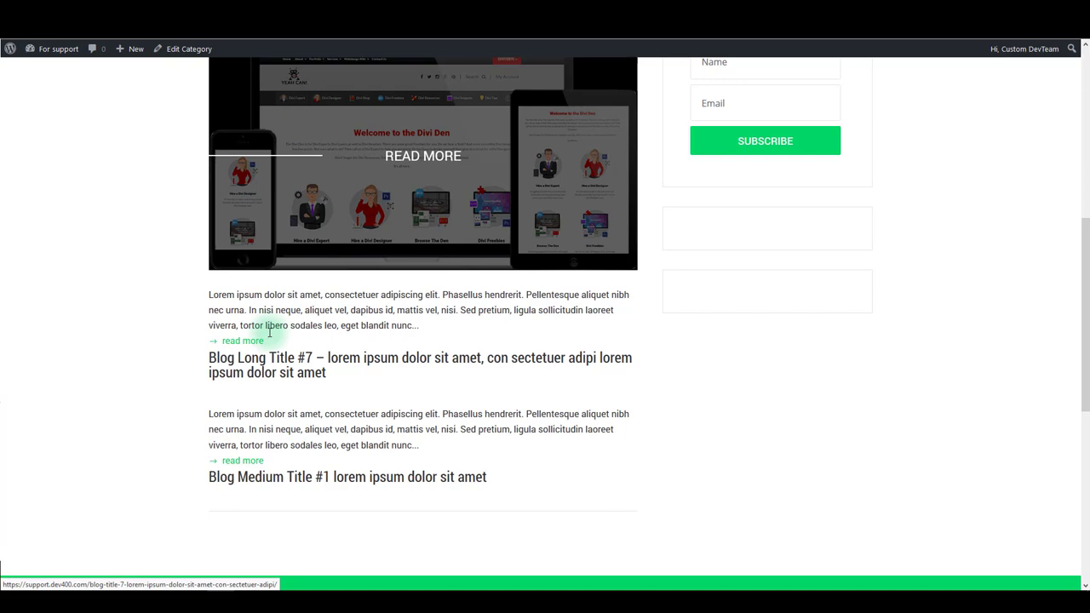
pyautogui.scroll(-3, 316, 377)
pyautogui.scroll(-3, 318, 372)
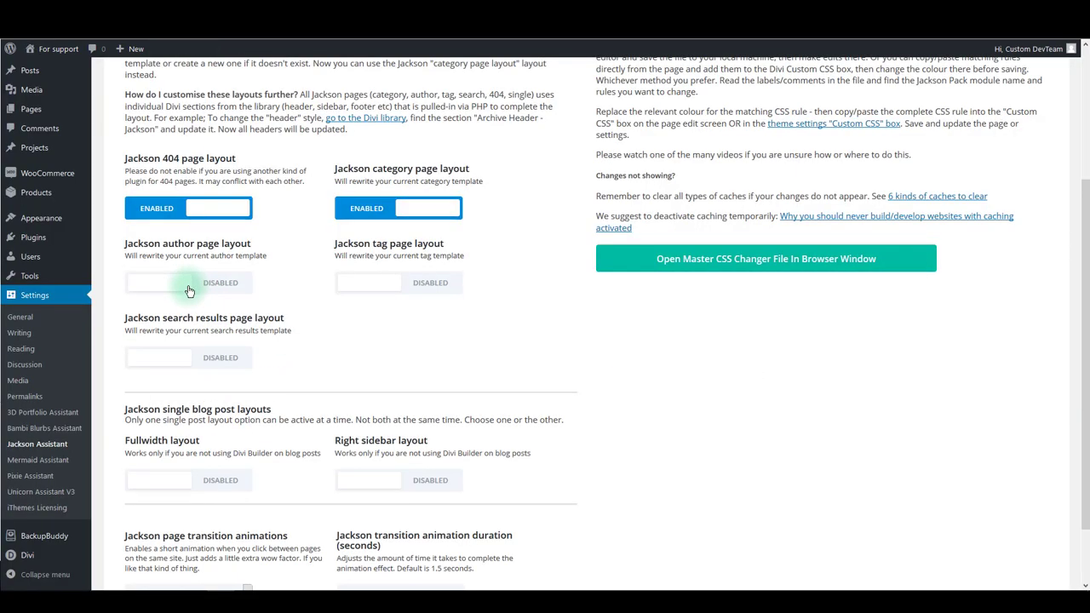
# Enable the Jackson author page layout and review the demo author page from header to latest posts.
pyautogui.click(188, 291)
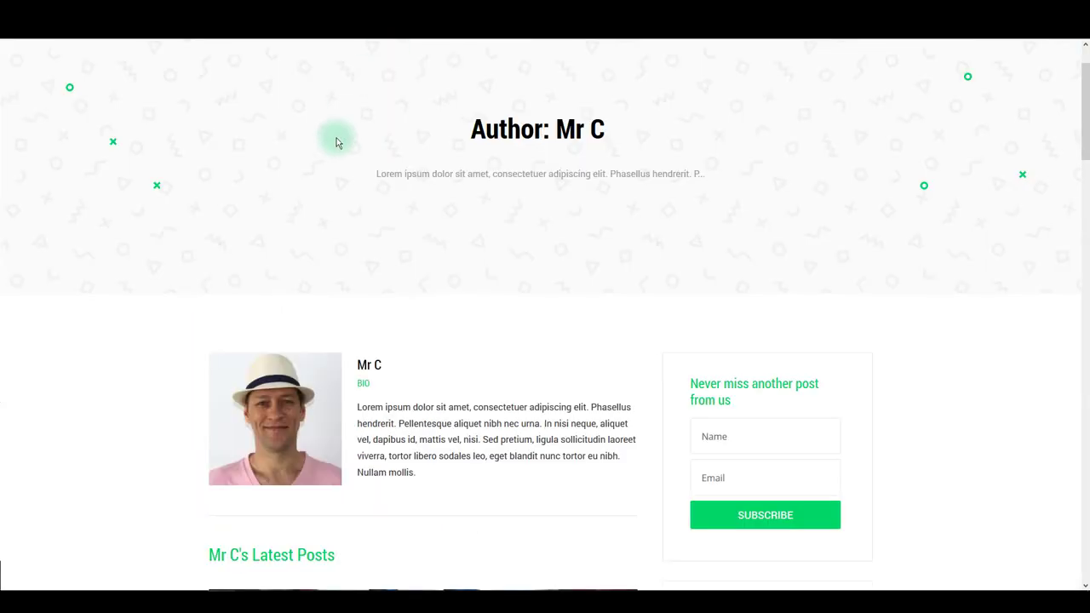
pyautogui.scroll(1, 338, 189)
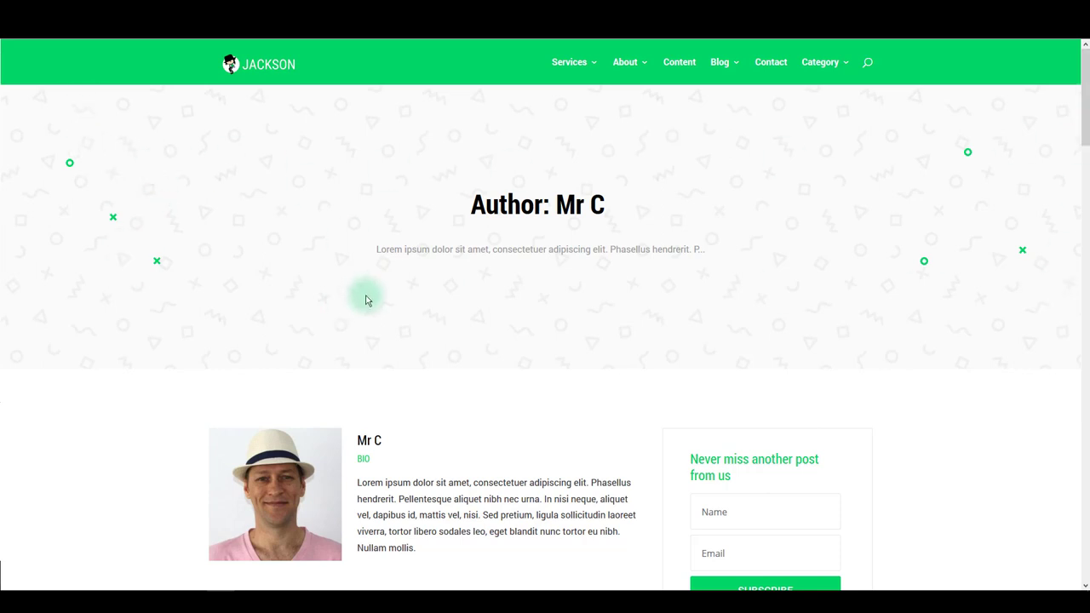
pyautogui.scroll(-3, 552, 207)
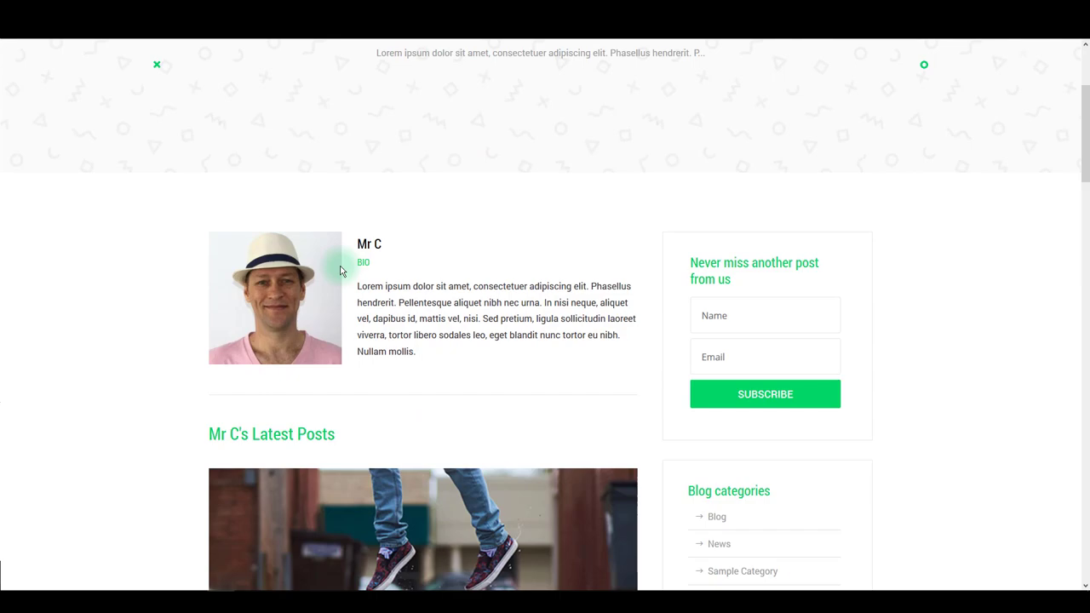
pyautogui.scroll(-2, 340, 270)
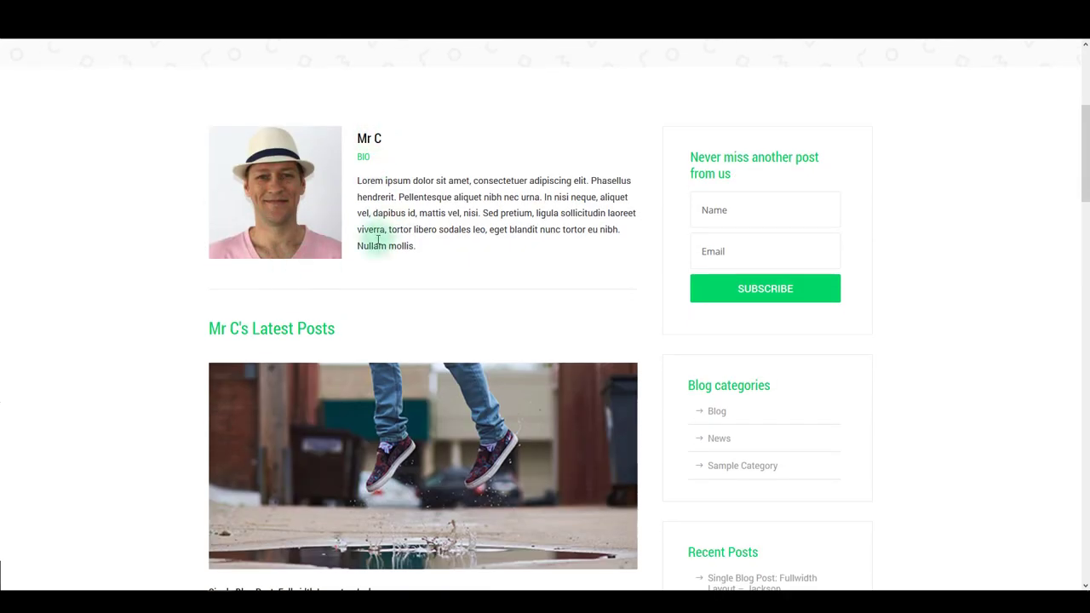
pyautogui.scroll(-15, 378, 240)
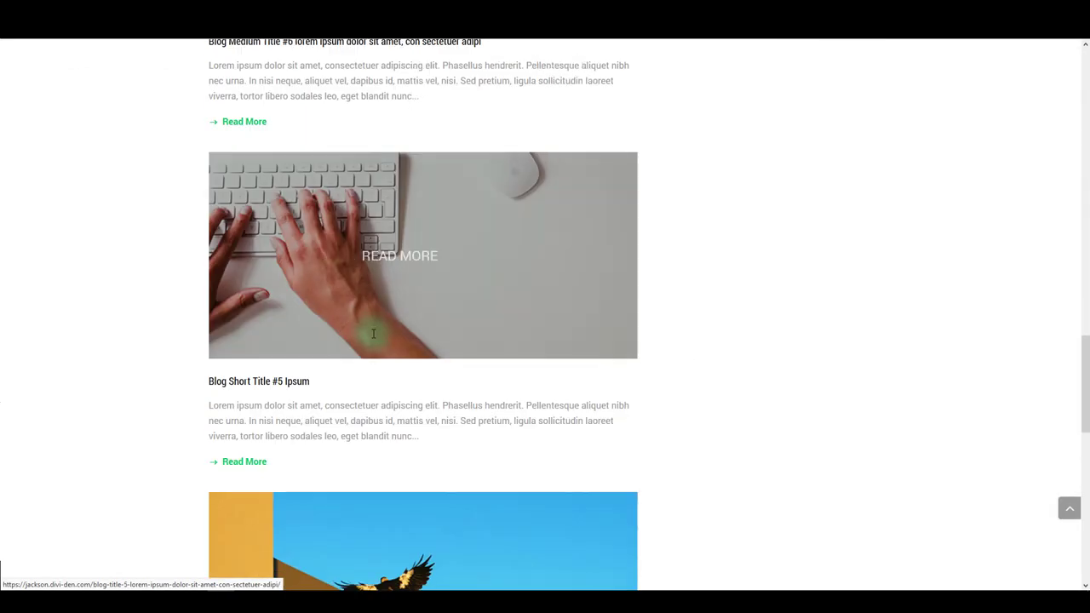
pyautogui.scroll(-10, 374, 335)
pyautogui.hotkey('ctrl', 'w')
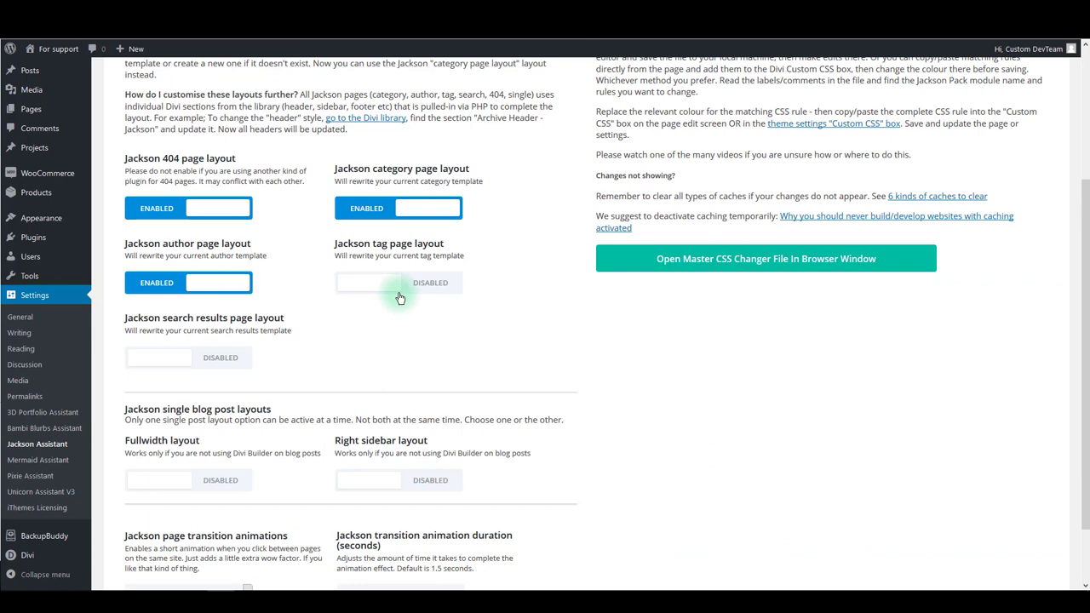
# Enable the Jackson tag page layout and review the archive of the "summer" tag from the blog post.
pyautogui.click(399, 289)
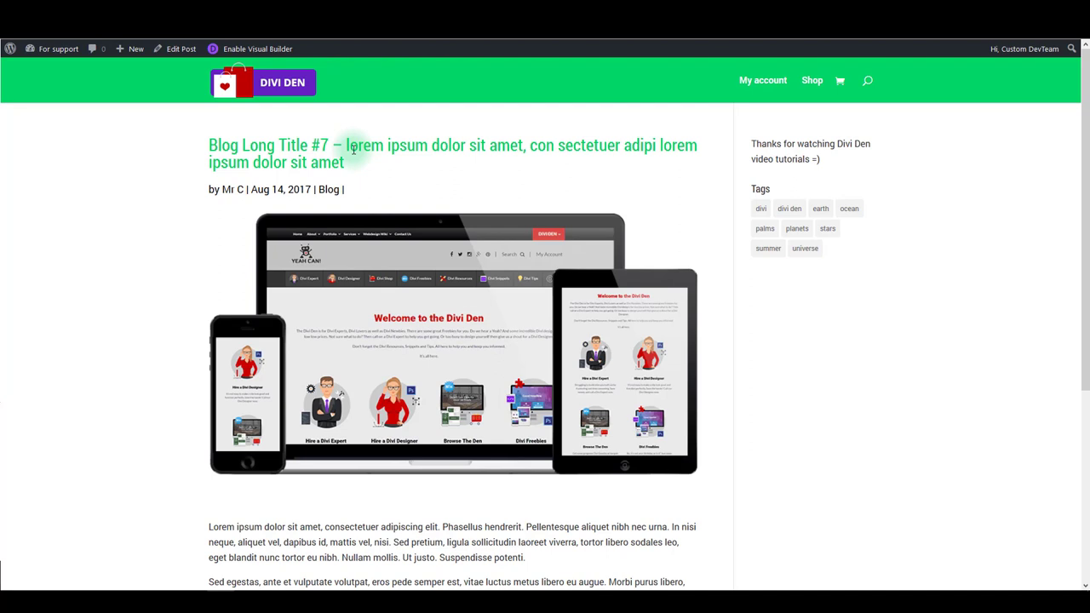
pyautogui.click(763, 248)
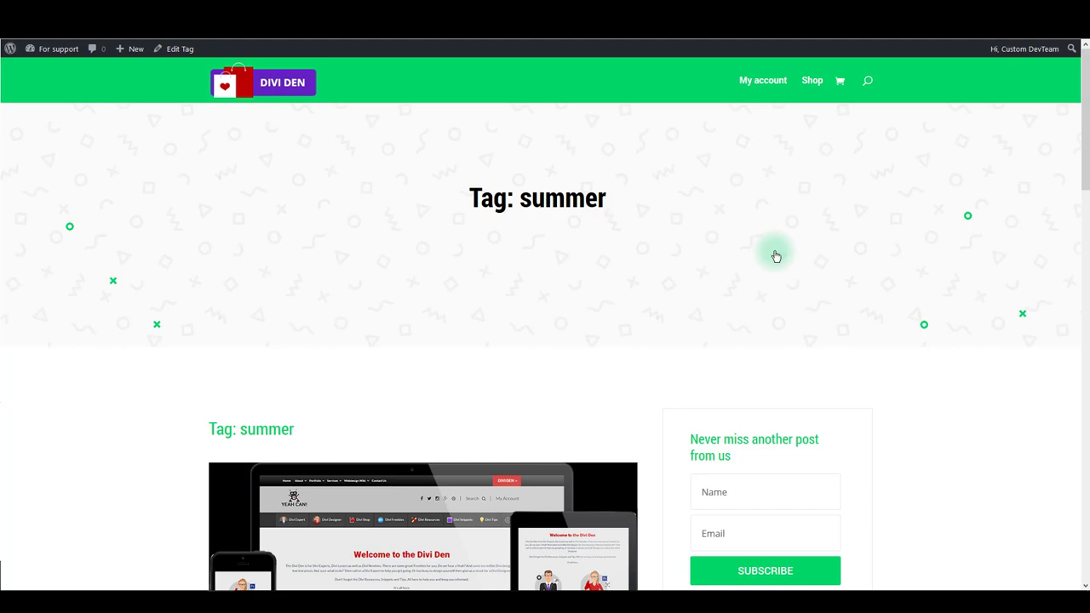
pyautogui.scroll(-2, 553, 273)
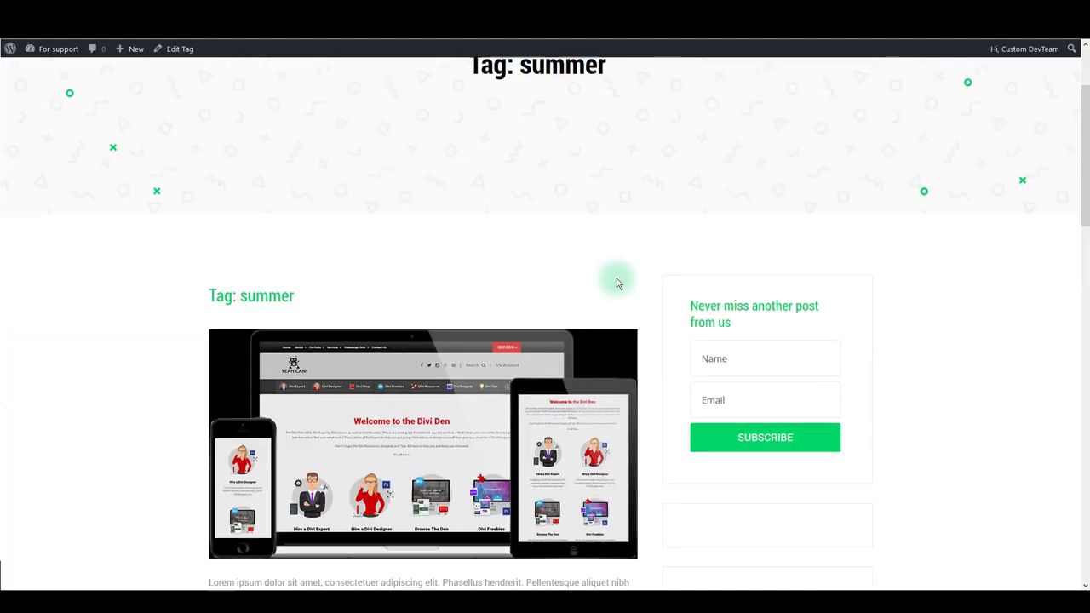
pyautogui.scroll(-15, 1041, 382)
pyautogui.scroll(20, 1063, 408)
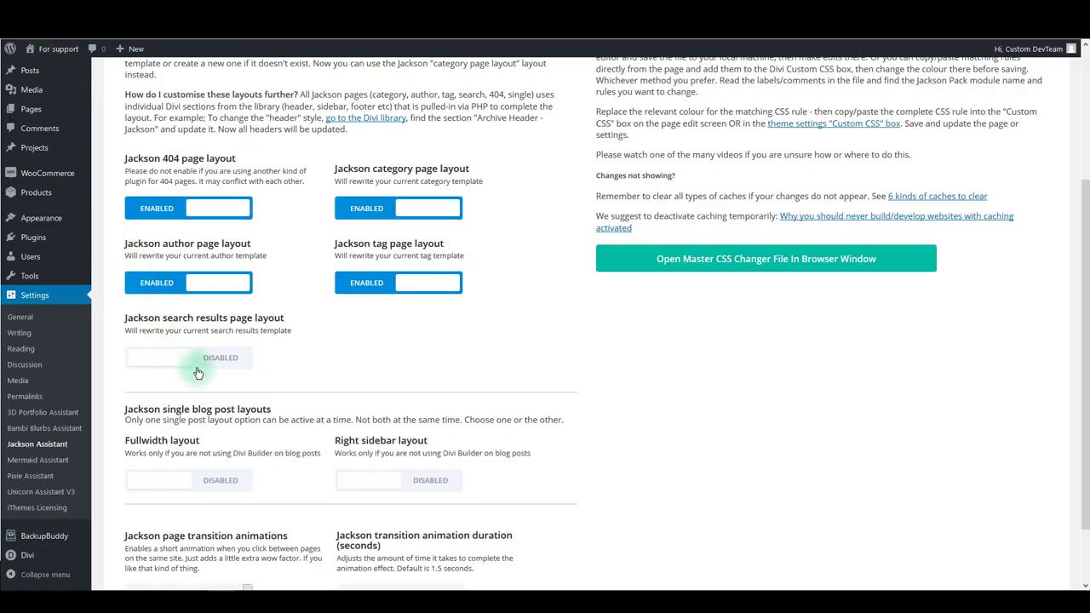
# Enable the Jackson search results page layout and search the site for "blog" to check it.
pyautogui.click(197, 372)
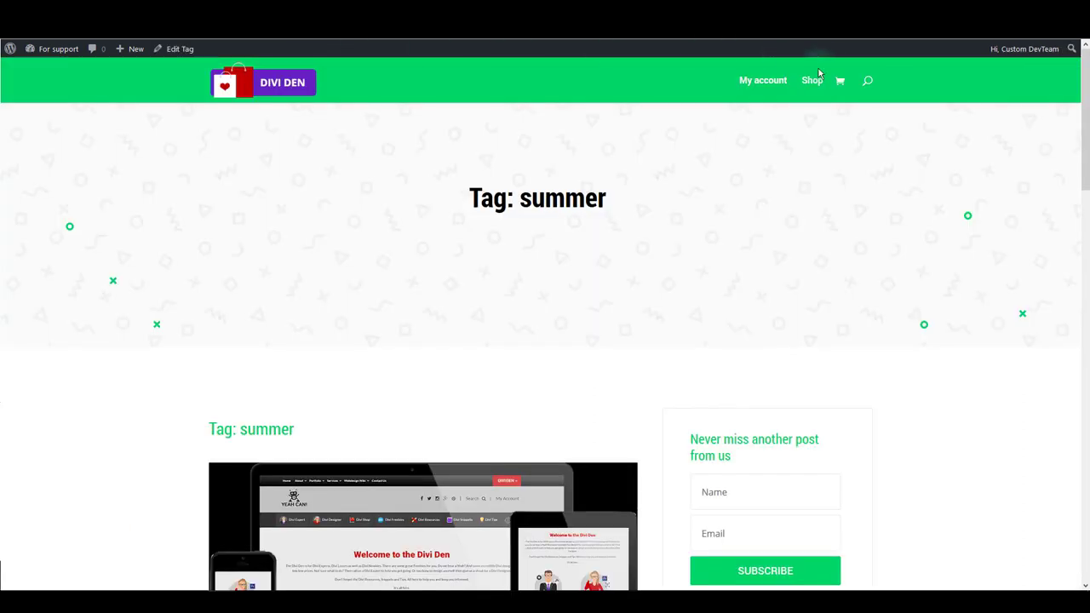
pyautogui.click(867, 80)
pyautogui.write('blog')
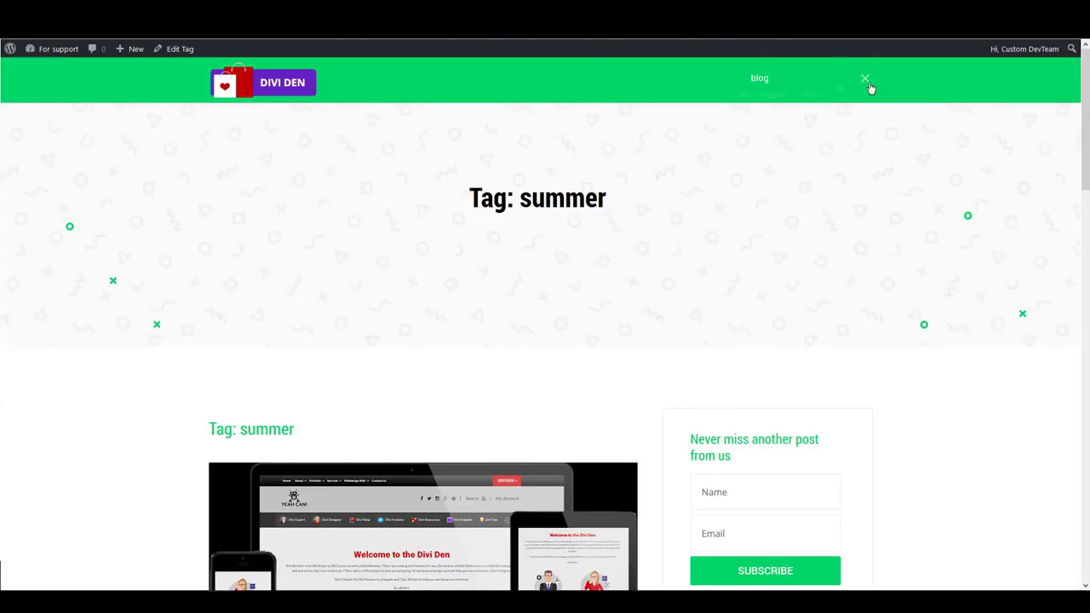
pyautogui.press('Return')
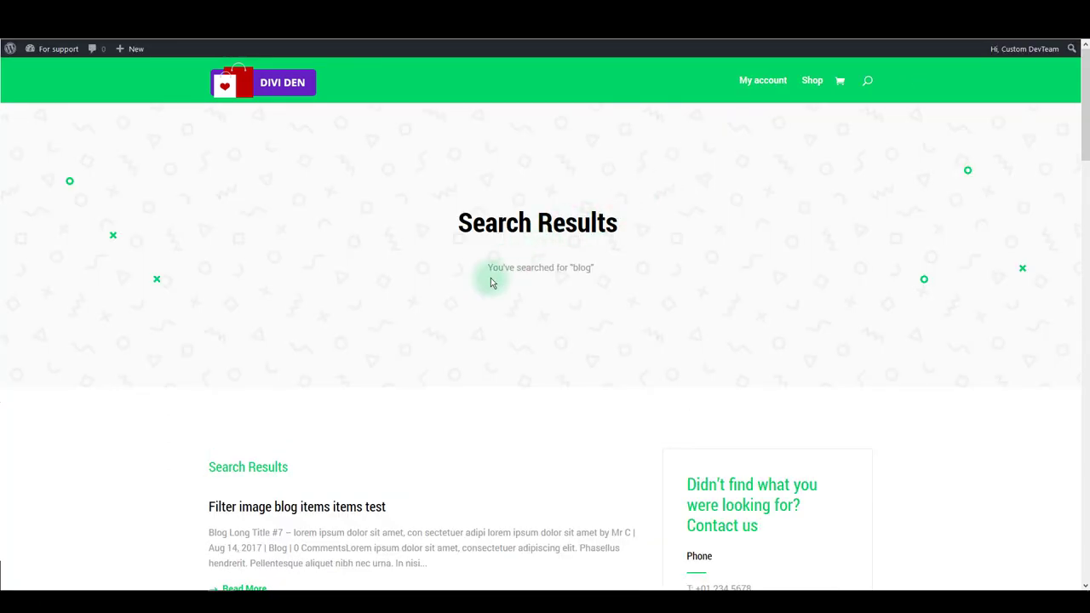
# Review the search results page for "blog" further down, past its header and result list.
pyautogui.scroll(-5, 490, 278)
pyautogui.scroll(-8, 490, 277)
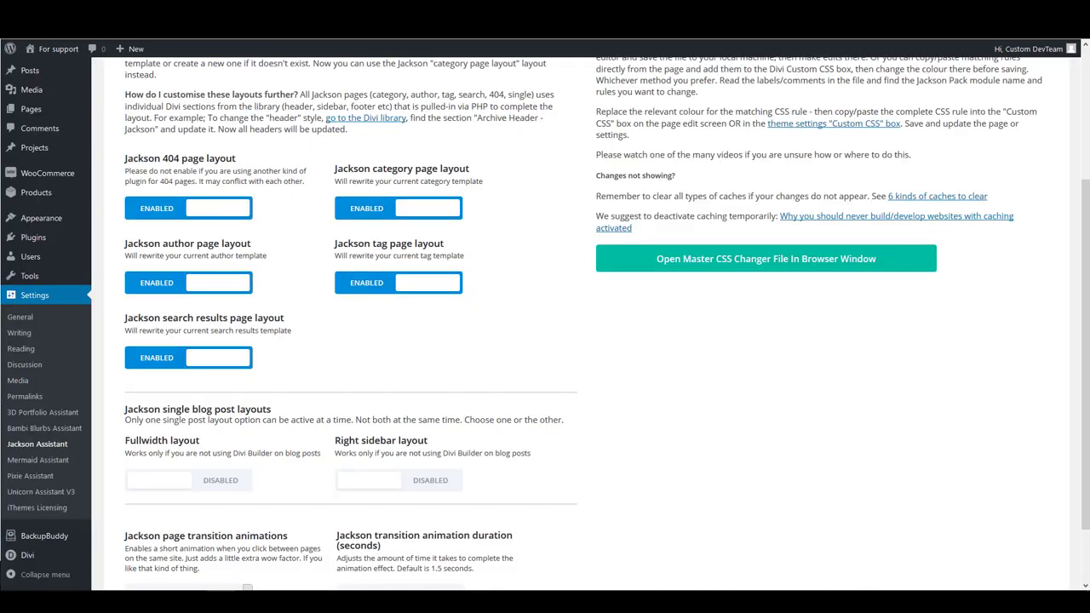
# Enable the Jackson fullwidth layout for single blog posts and review the "Blog Medium Title #6" post down to its tags and subscribe section.
pyautogui.scroll(-1, 269, 332)
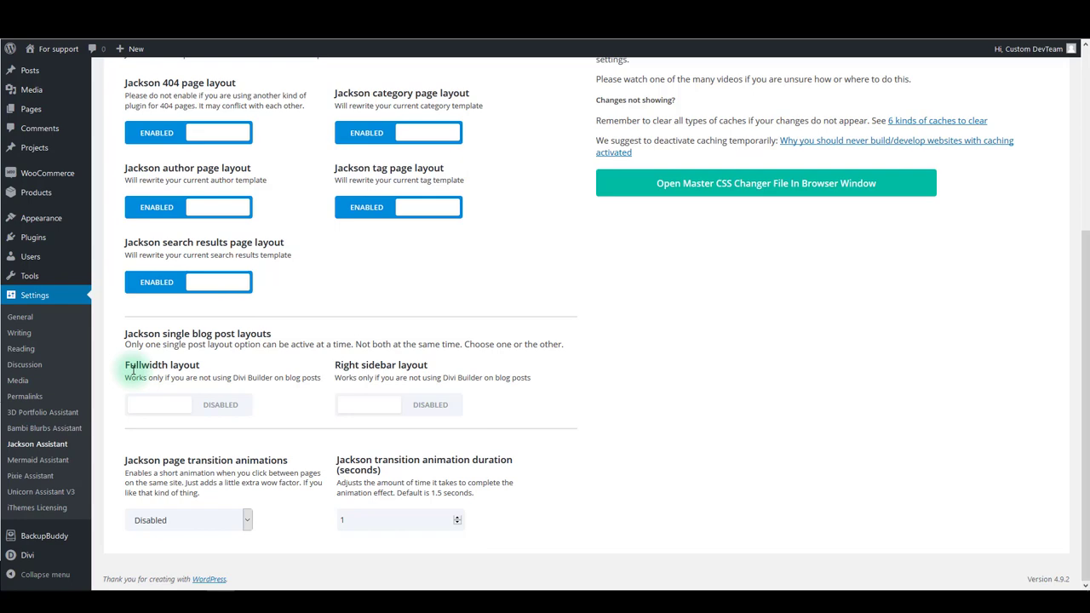
pyautogui.click(184, 412)
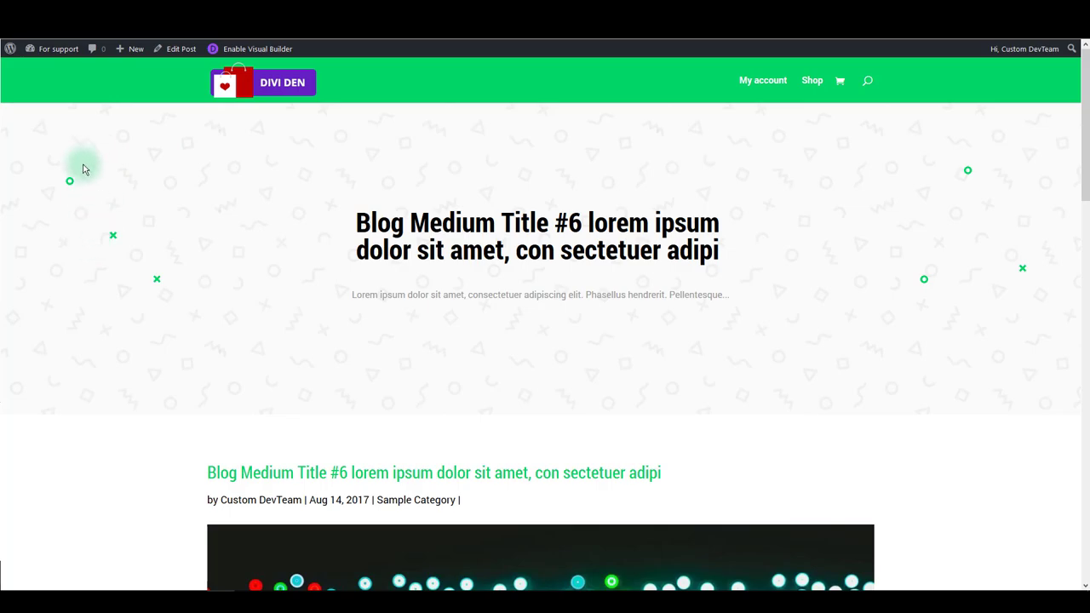
pyautogui.scroll(-2, 476, 266)
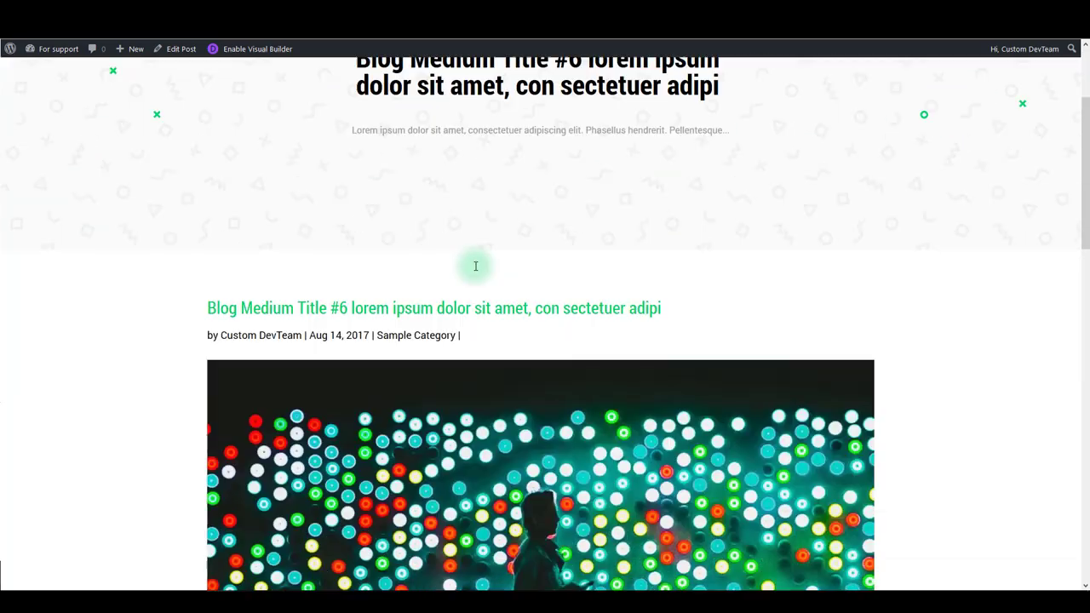
pyautogui.scroll(-10, 476, 267)
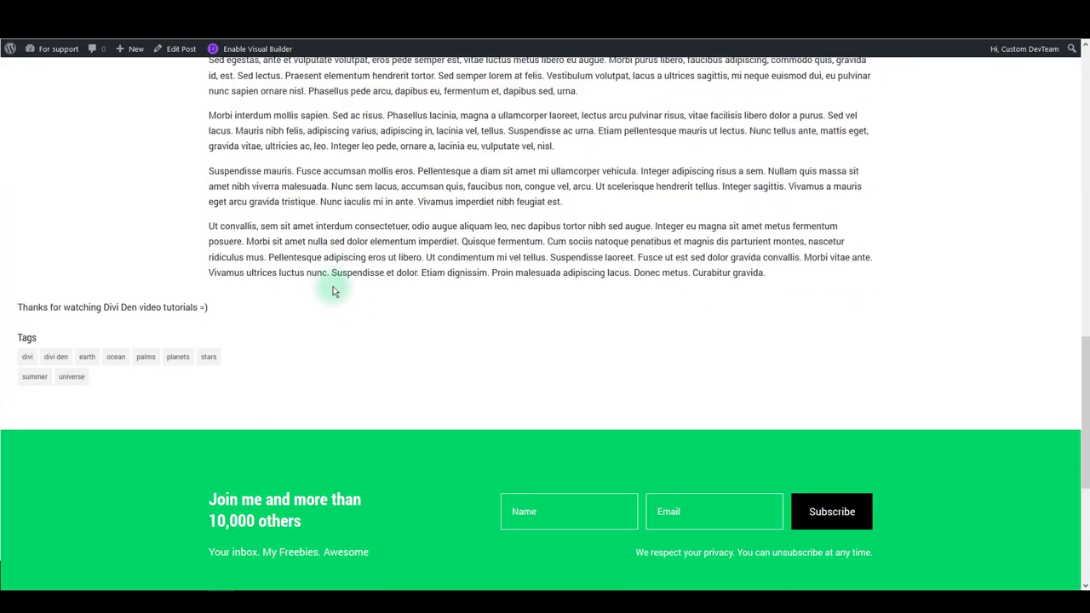
pyautogui.scroll(12, 332, 284)
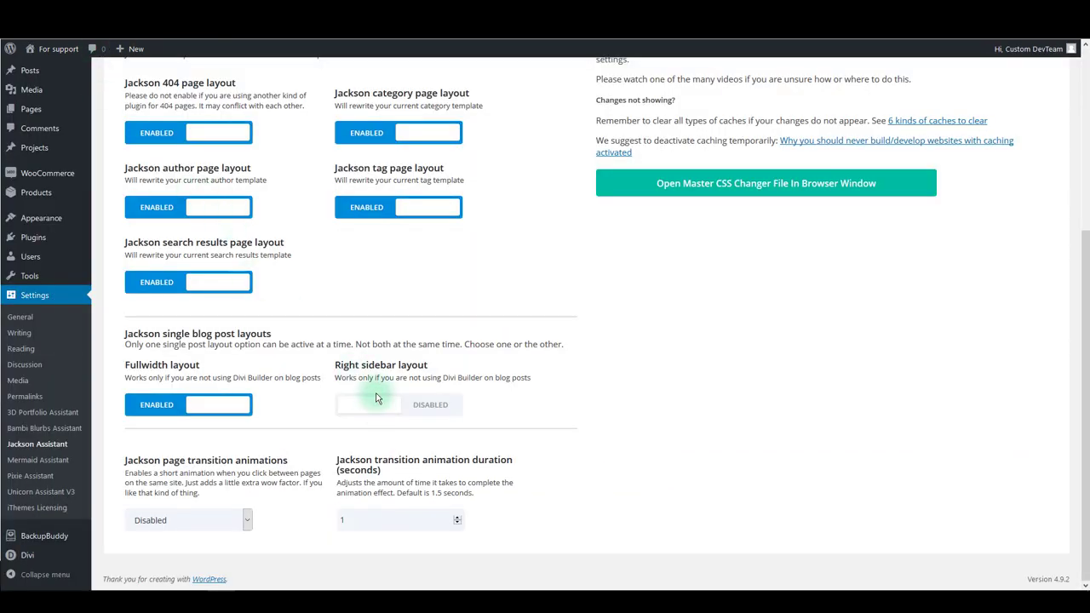
# Try the Right sidebar layout for single blog posts and switch back to the Fullwidth layout.
pyautogui.click(384, 409)
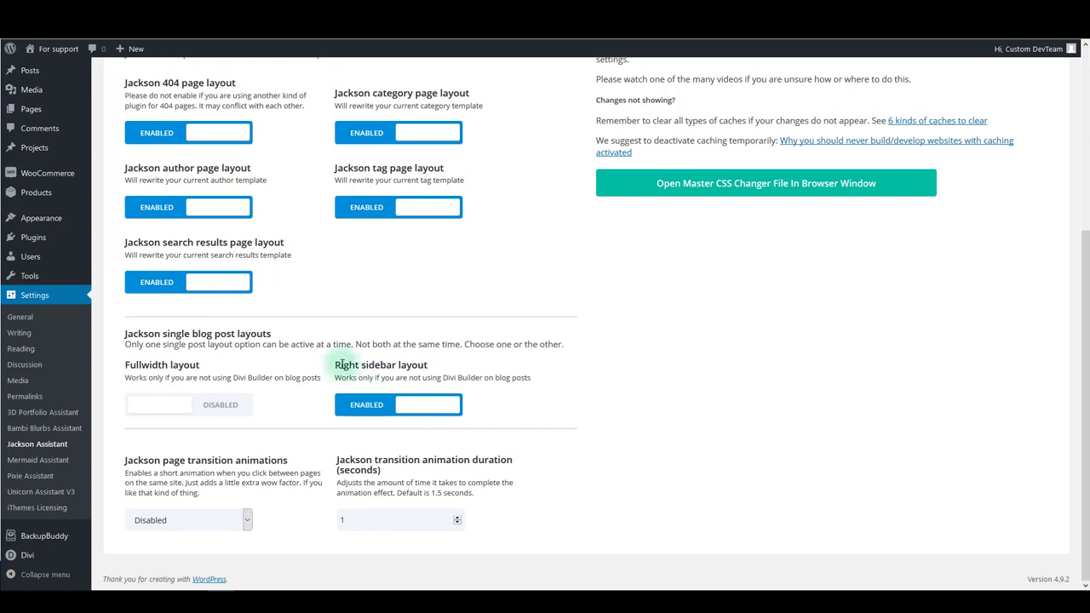
pyautogui.click(220, 415)
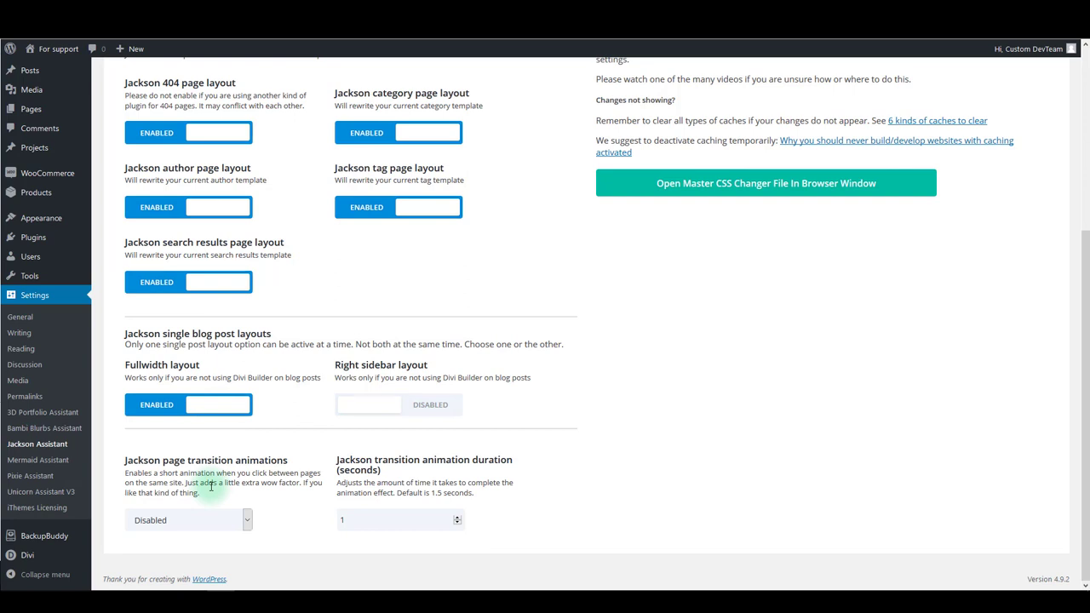
# Set the Jackson page transition animation to Fade-in Top Down and check the effect on the blog post.
pyautogui.click(205, 521)
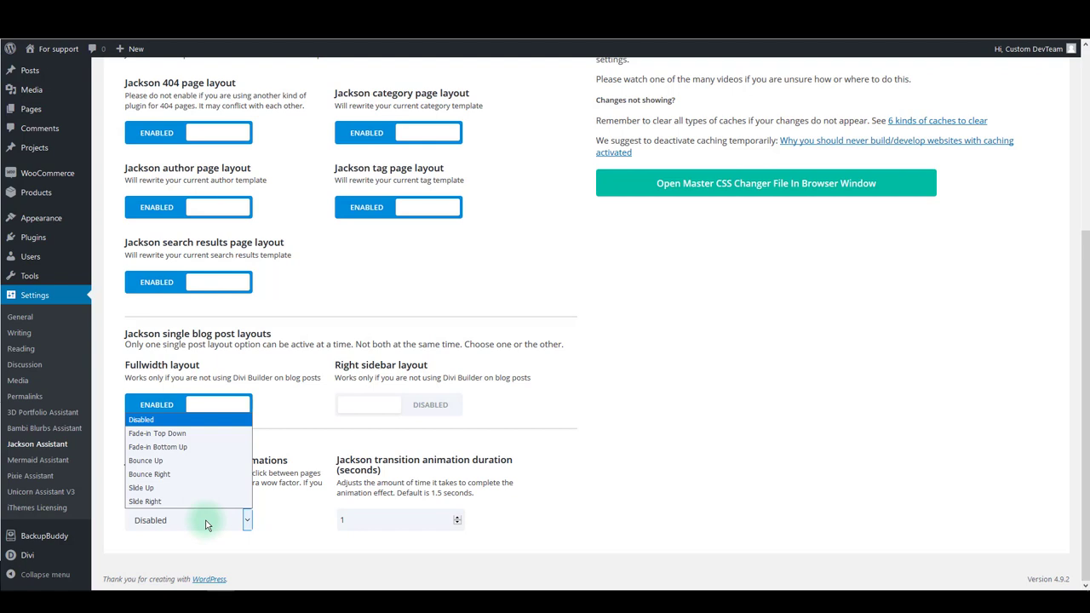
pyautogui.click(177, 434)
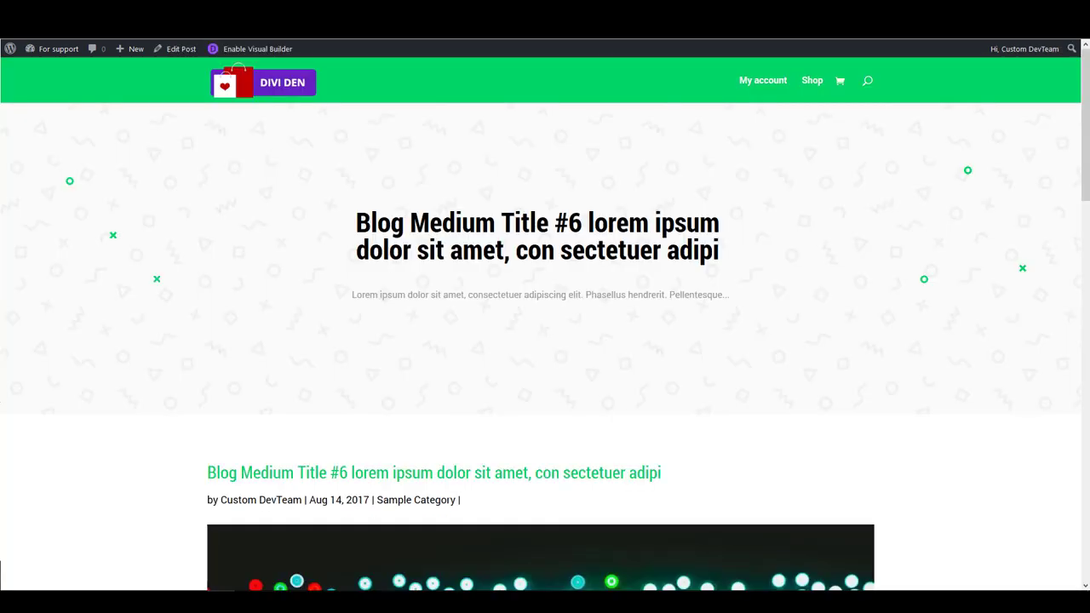
pyautogui.click(253, 110)
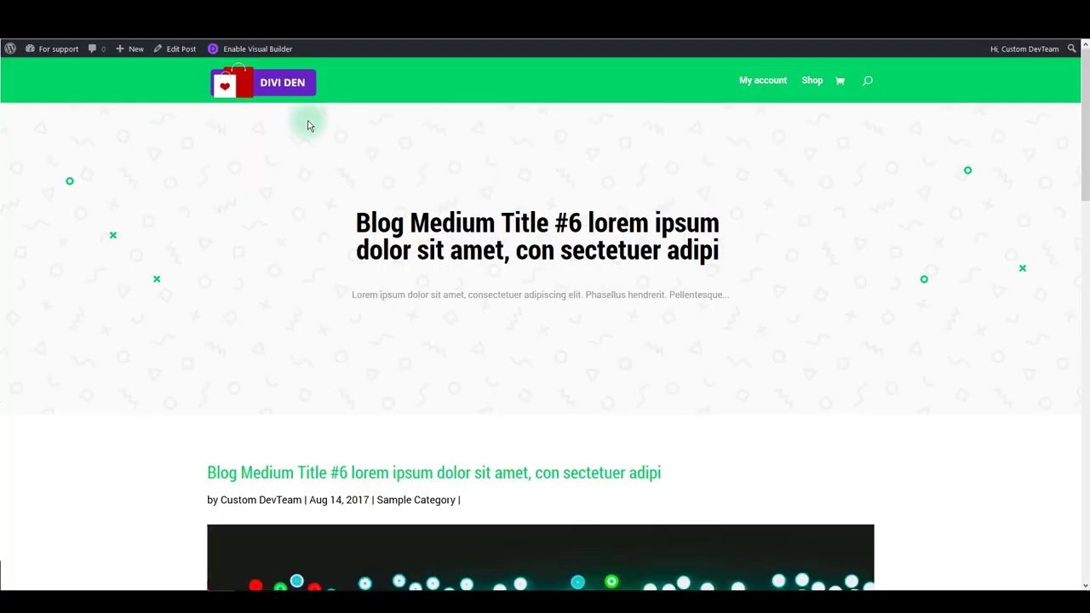
pyautogui.click(309, 125)
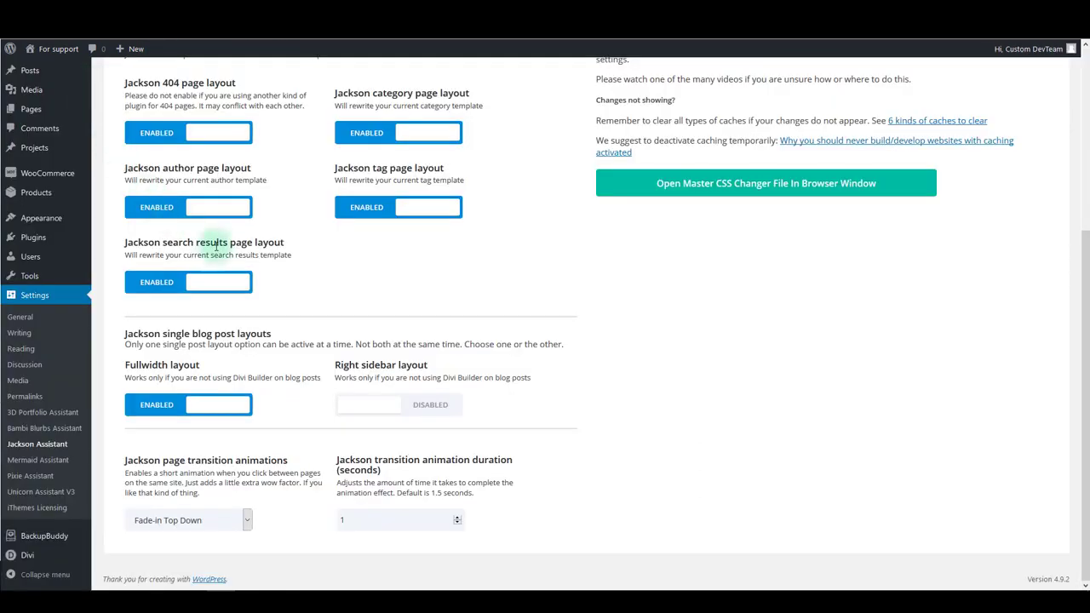
pyautogui.scroll(5, 247, 230)
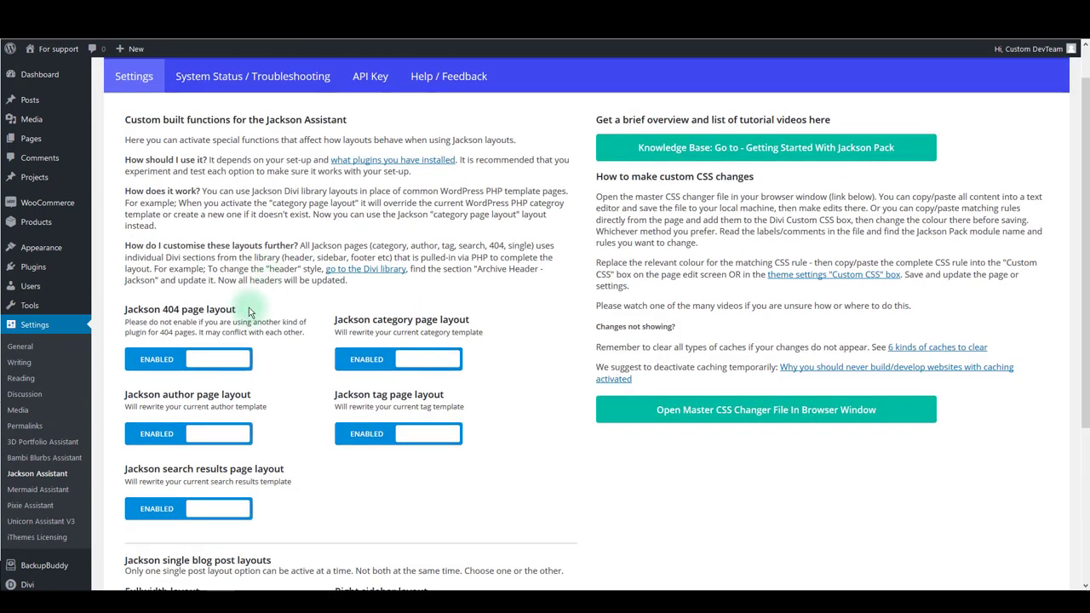